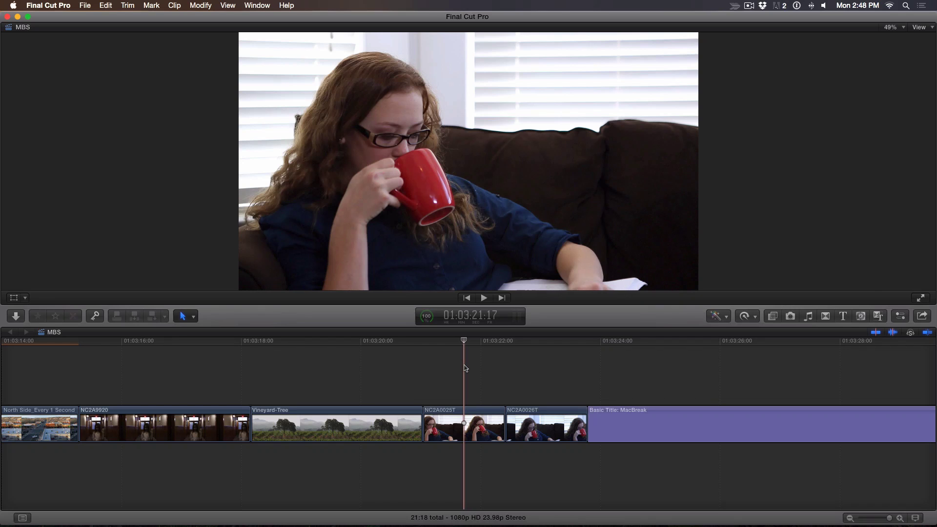
# Show the Luma waveform scope beside the viewer with Command-7
pyautogui.press('super+7')
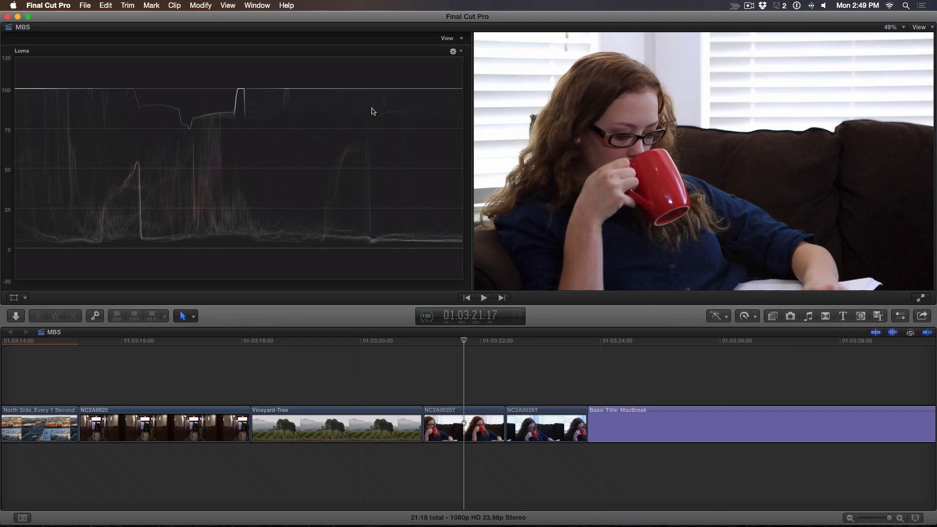
# Apply the Color Correction effect from the Color effects category to clip NC2A0025T
pyautogui.press('super+5')
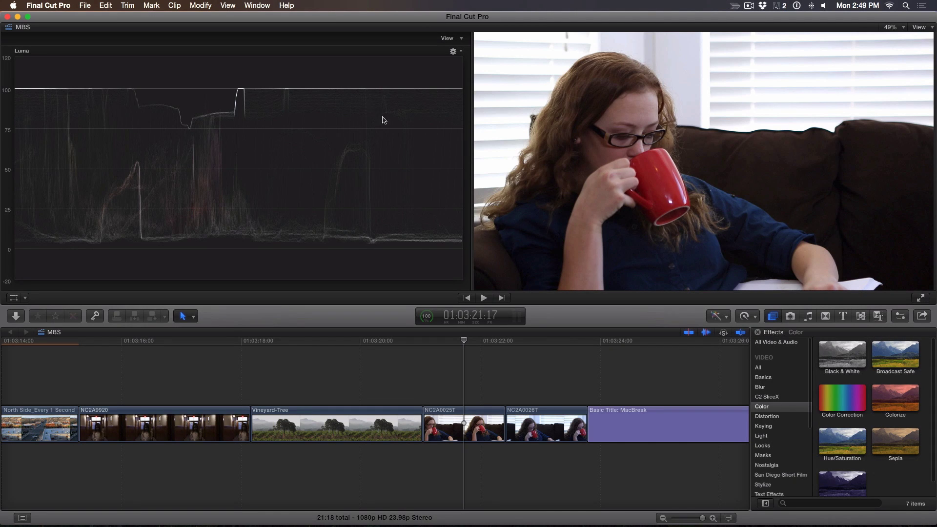
pyautogui.click(777, 409)
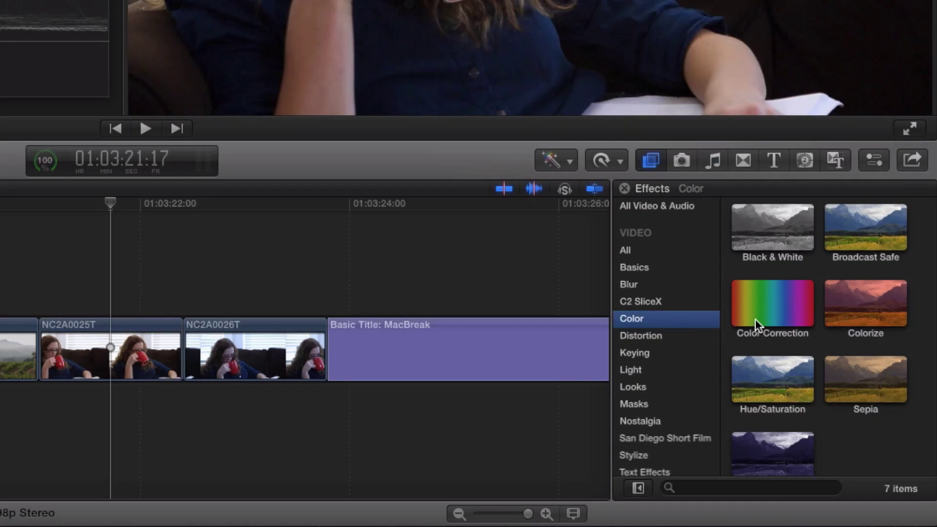
pyautogui.click(756, 309)
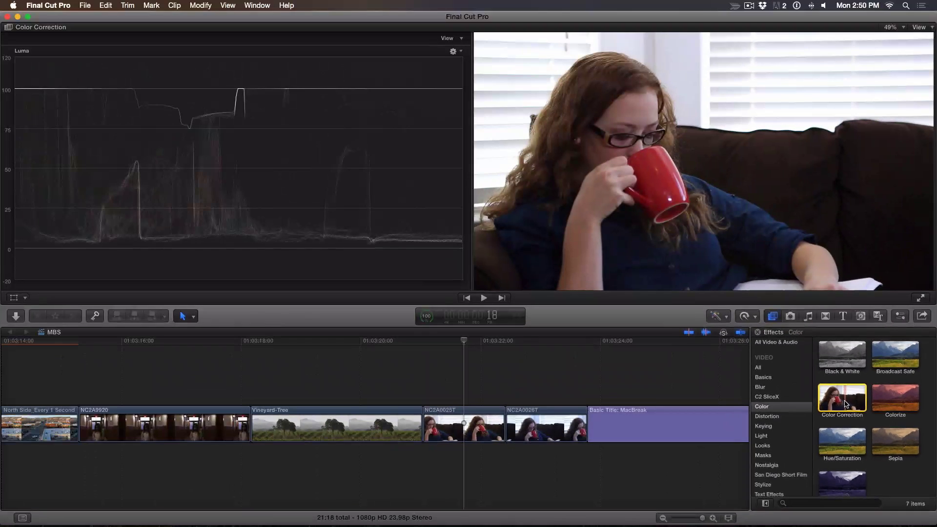
pyautogui.moveTo(779, 315); pyautogui.dragTo(233, 220)
pyautogui.moveTo(533, 350); pyautogui.dragTo(465, 432)
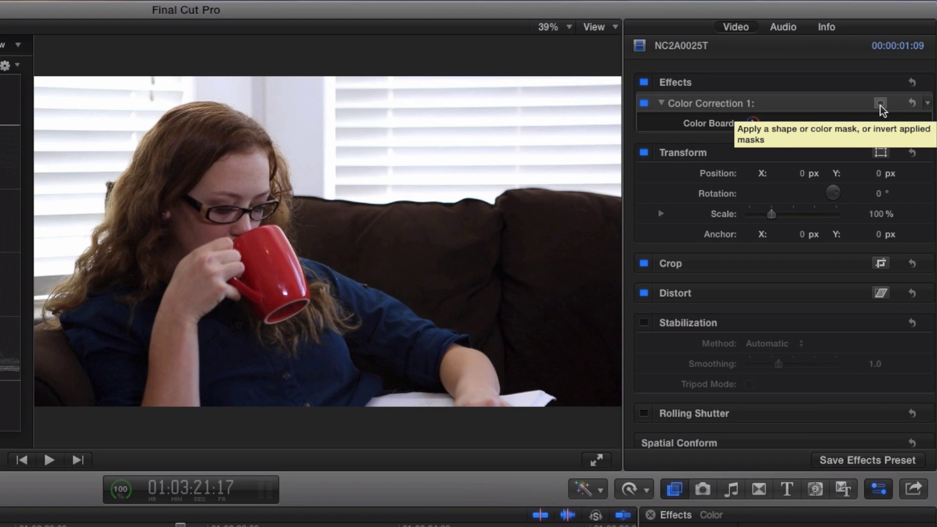
# Add a Color Mask to the Color Correction 1 effect
pyautogui.click(880, 103)
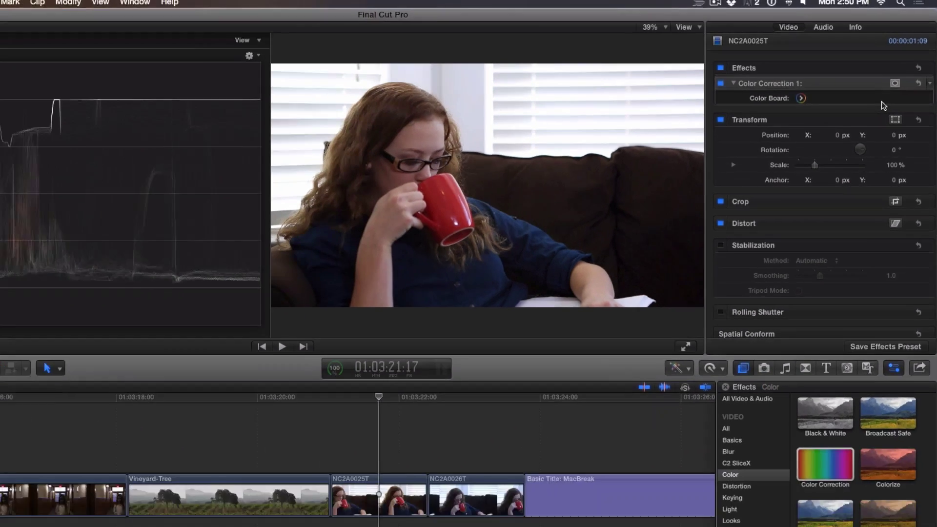
pyautogui.click(830, 128)
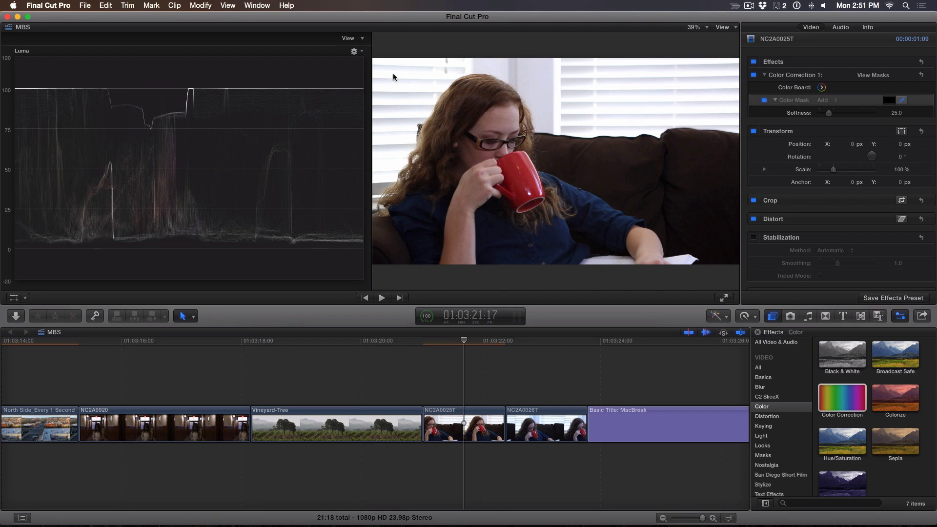
# Sample the bright window blinds with the color mask eyedropper and view the black-and-white matte
pyautogui.moveTo(393, 74); pyautogui.dragTo(427, 93)
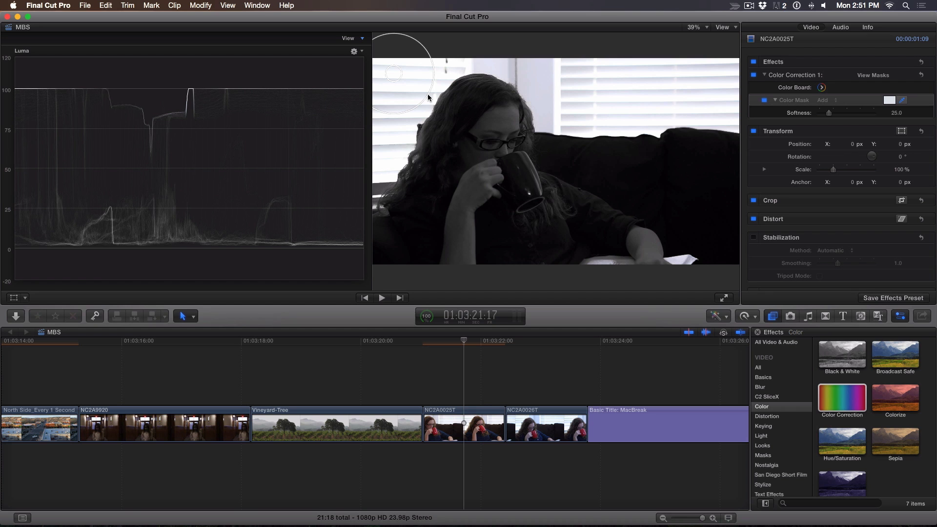
pyautogui.moveTo(428, 94); pyautogui.dragTo(427, 94)
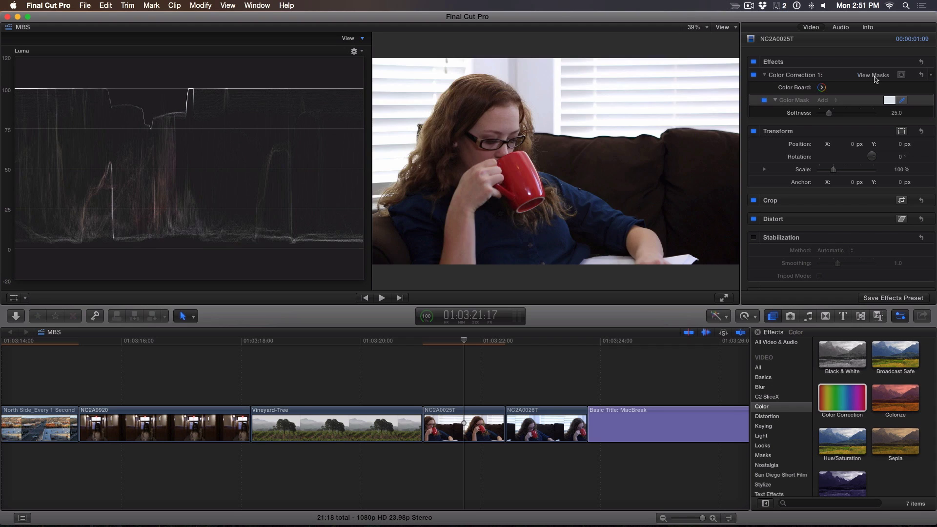
pyautogui.click(875, 76)
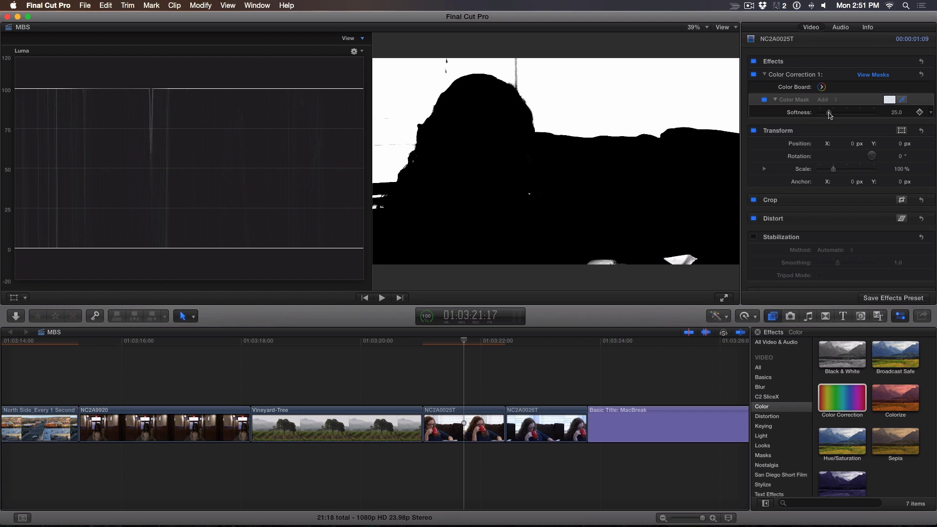
# Try different color mask Softness values, then set Softness to 0 for hard edges
pyautogui.click(829, 113)
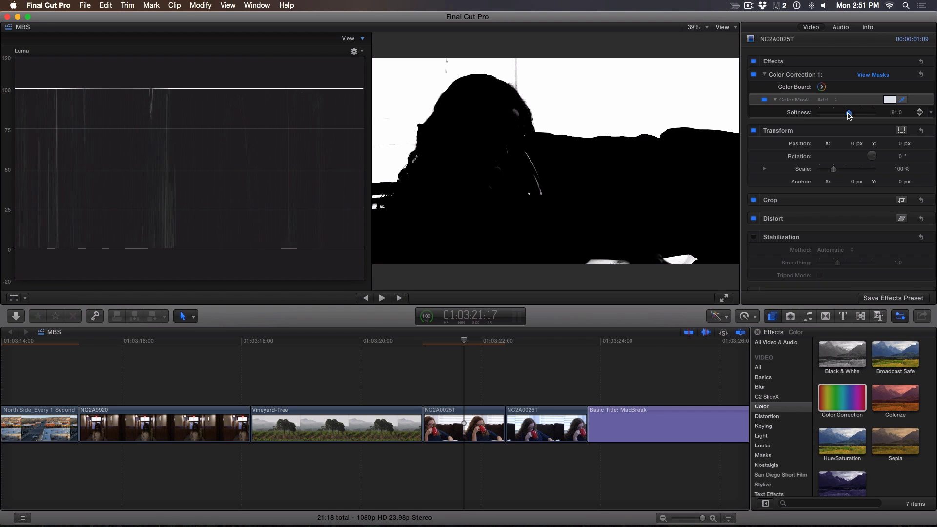
pyautogui.moveTo(837, 116); pyautogui.dragTo(828, 117)
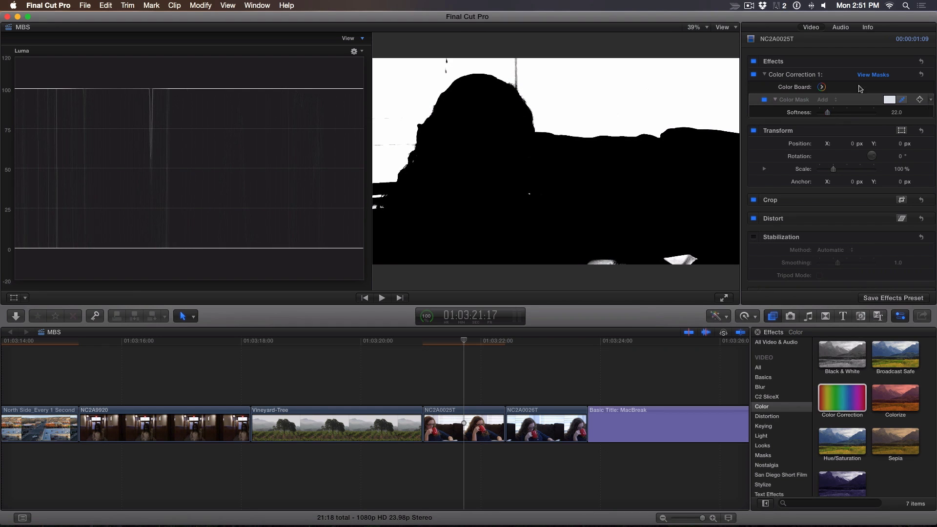
pyautogui.click(866, 77)
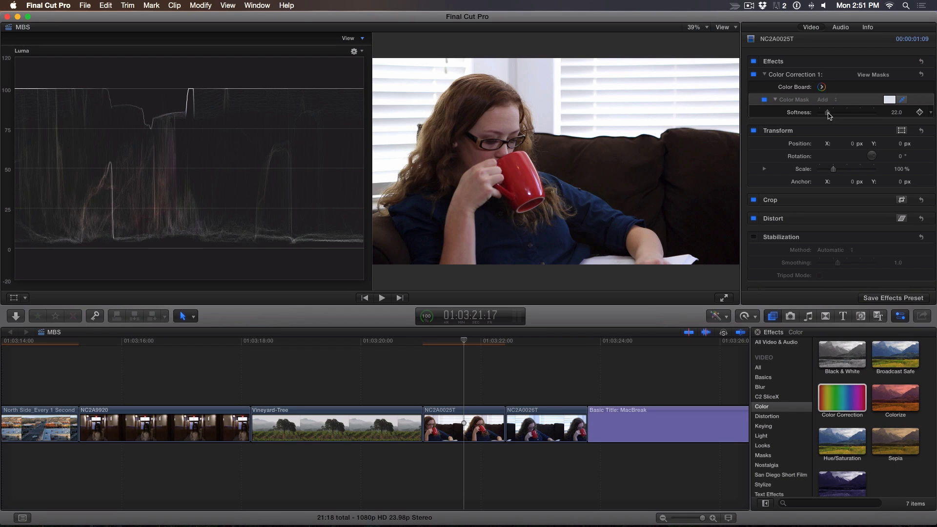
pyautogui.moveTo(828, 113)
pyautogui.mouseDown()
pyautogui.moveTo(852, 114)
pyautogui.moveTo(820, 117)
pyautogui.mouseUp()
pyautogui.click(865, 76)
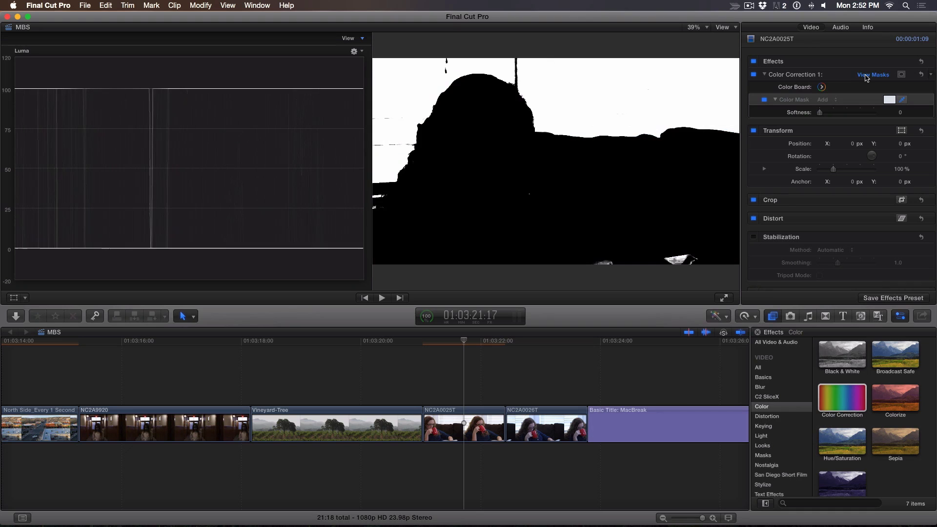
pyautogui.click(865, 76)
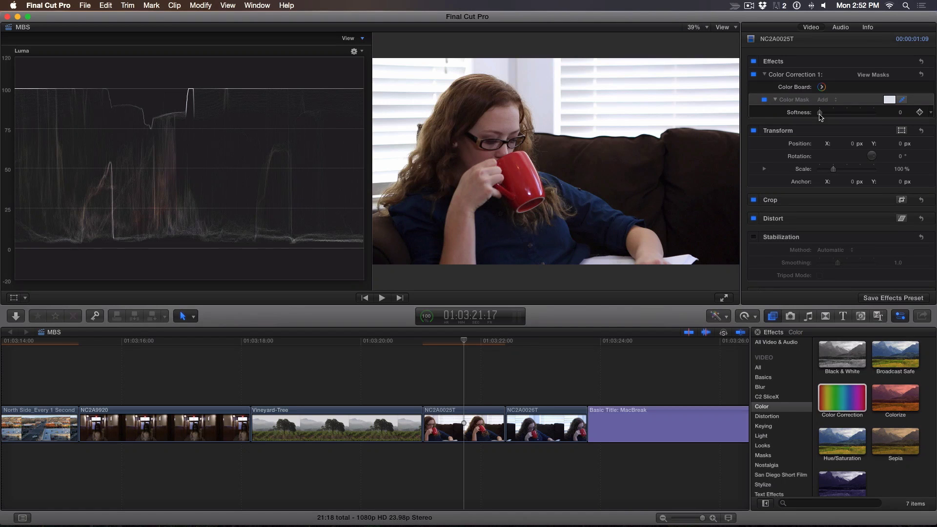
pyautogui.click(875, 76)
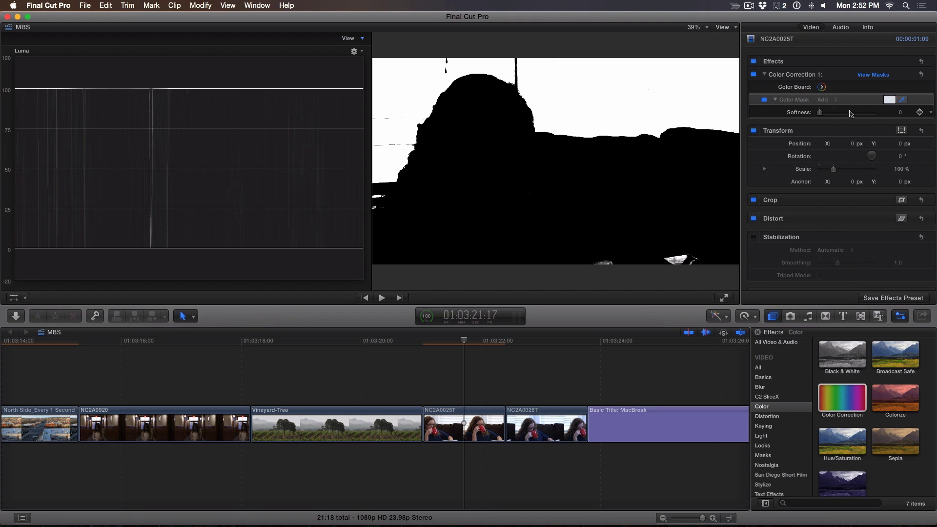
pyautogui.click(901, 75)
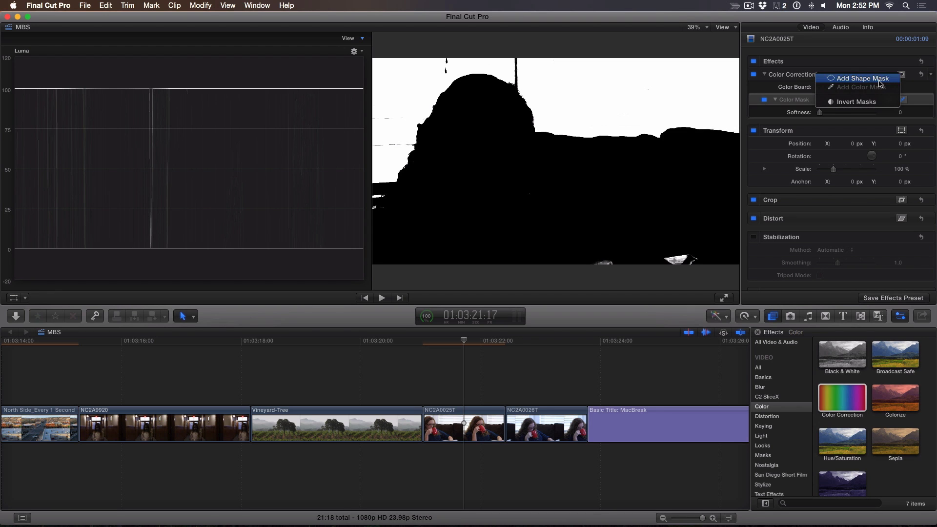
# Add a rounded-square Shape Mask 1 with tighter feather in the frame's lower-right area
pyautogui.click(880, 84)
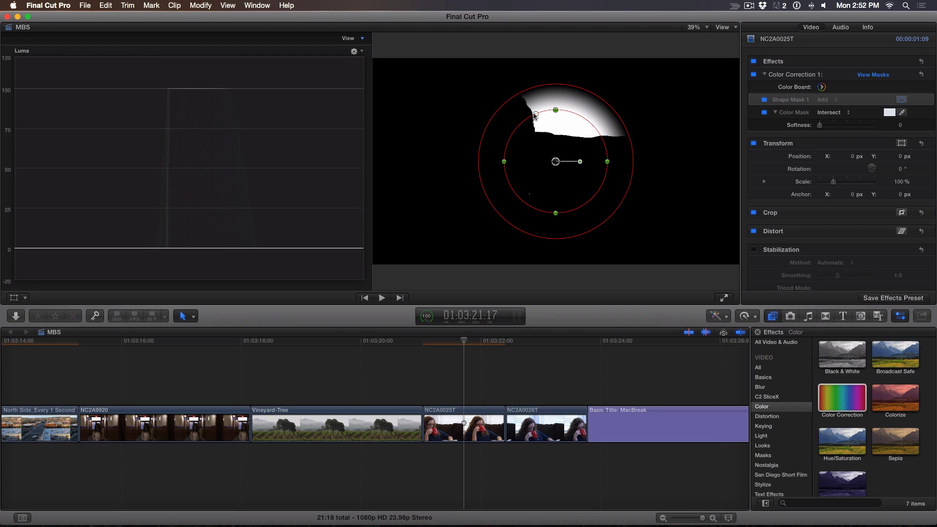
pyautogui.moveTo(535, 113); pyautogui.dragTo(508, 110)
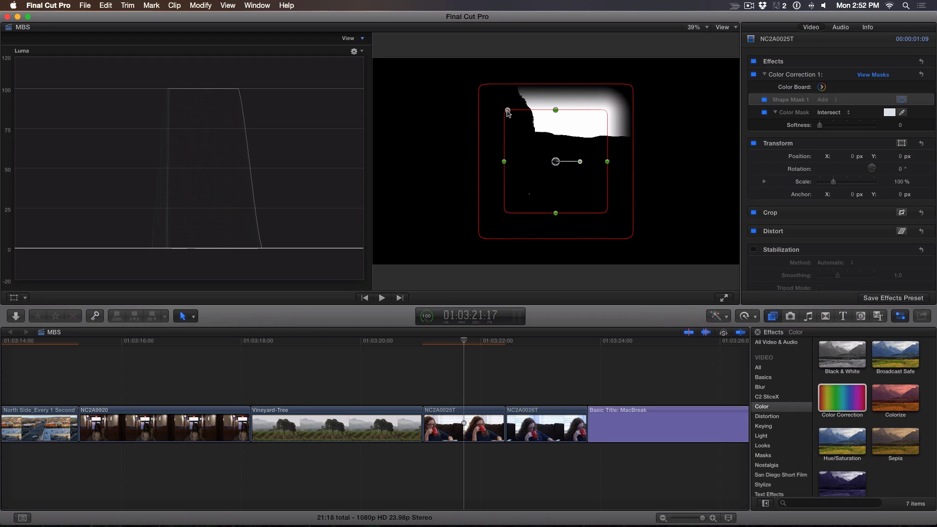
pyautogui.moveTo(567, 93); pyautogui.dragTo(586, 255)
pyautogui.moveTo(616, 225); pyautogui.dragTo(643, 258)
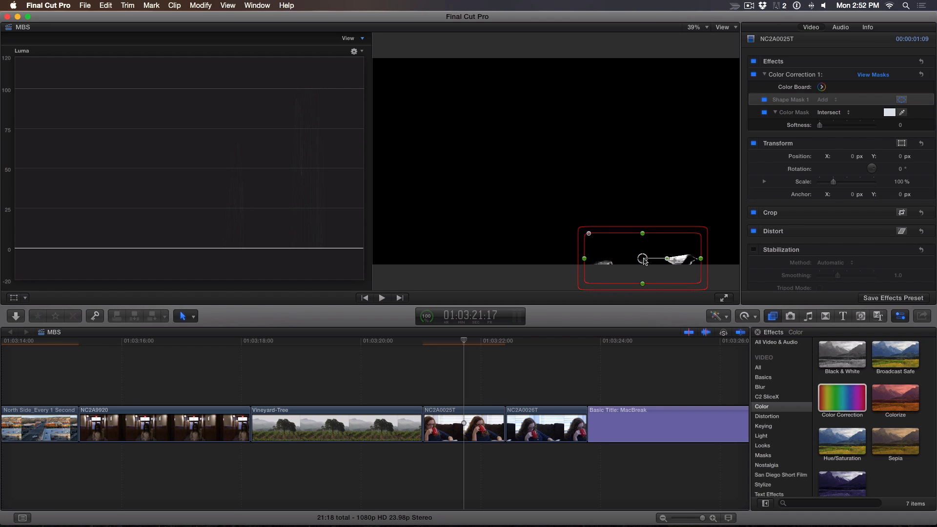
pyautogui.moveTo(862, 103)
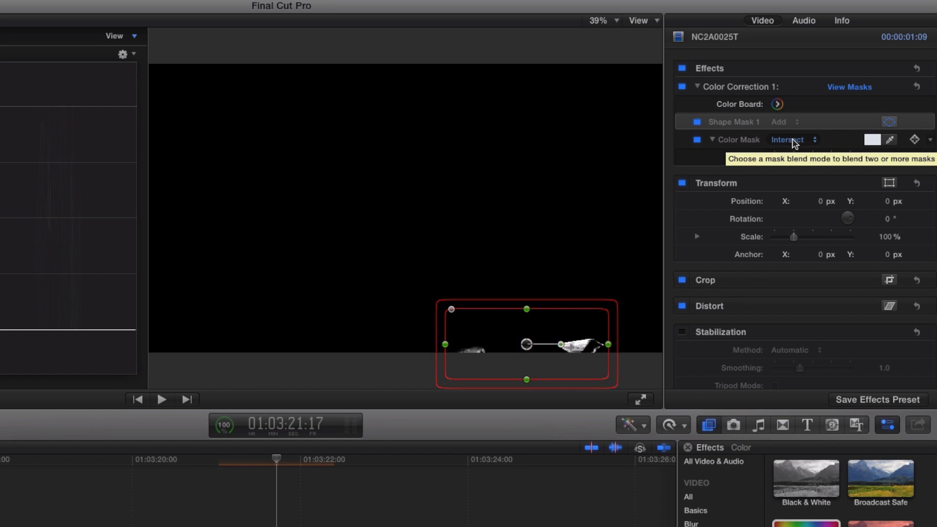
# Move the color mask above Shape Mask 1 and set Shape Mask 1 to Subtract
pyautogui.click(793, 141)
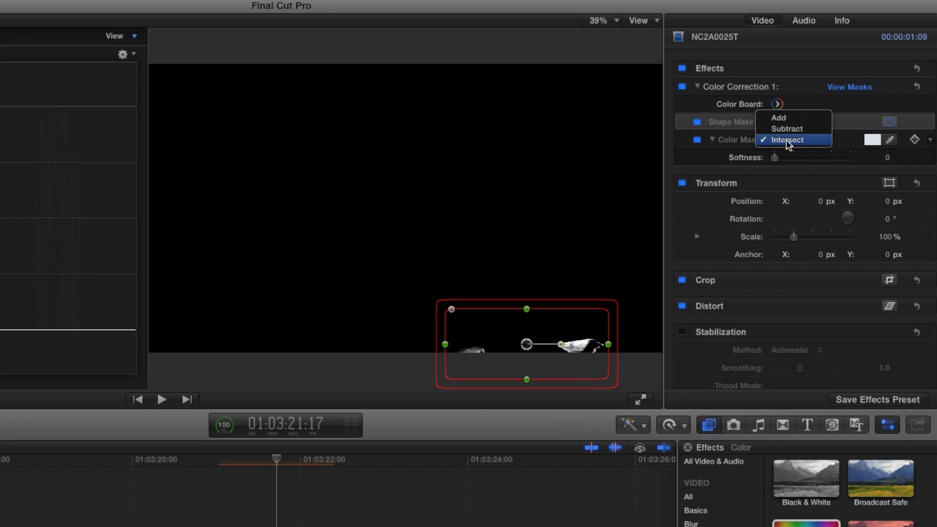
pyautogui.click(728, 146)
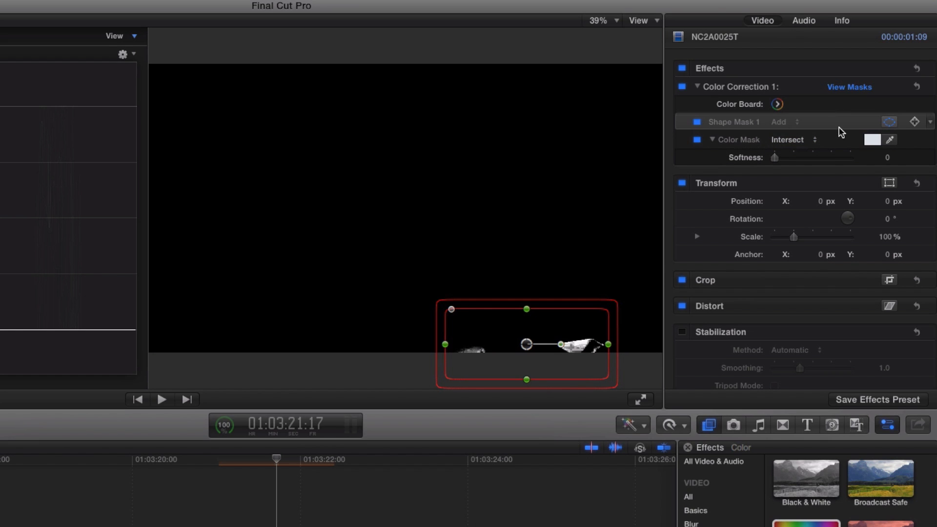
pyautogui.moveTo(828, 129)
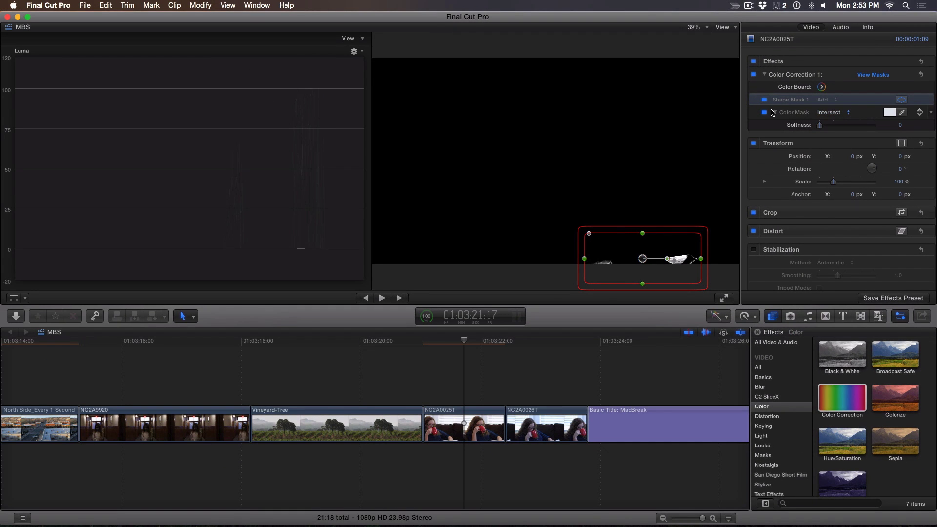
pyautogui.moveTo(771, 115); pyautogui.dragTo(774, 103)
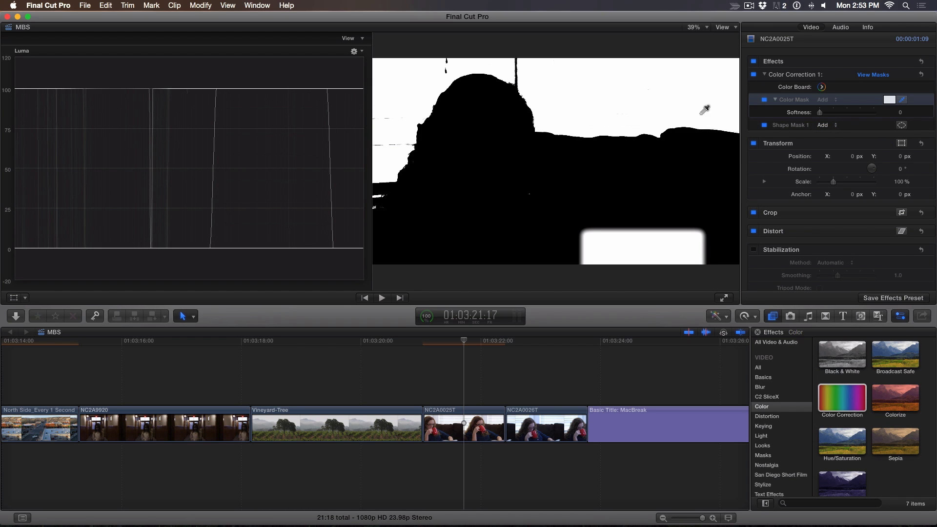
pyautogui.click(823, 125)
pyautogui.click(829, 134)
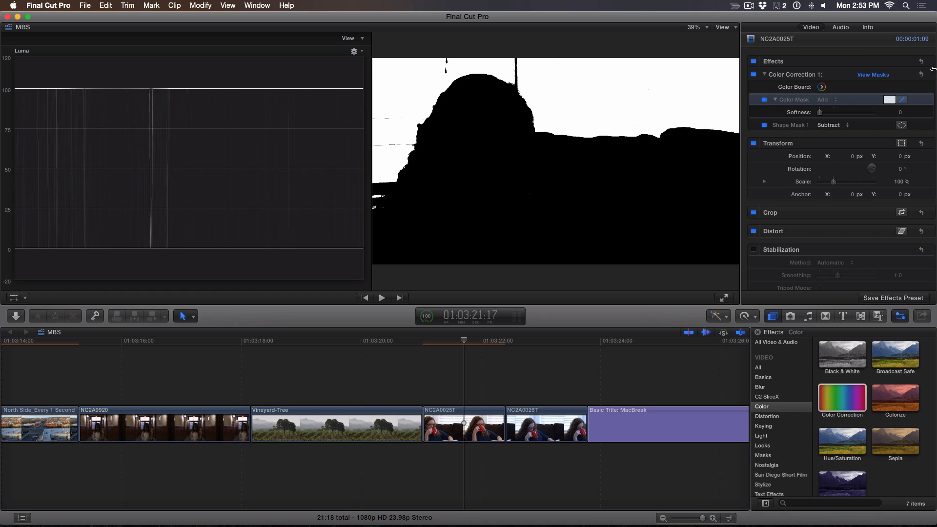
# Add a narrow rectangular Shape Mask 2 at the left edge, below Shape Mask 1, set to Subtract
pyautogui.click(900, 74)
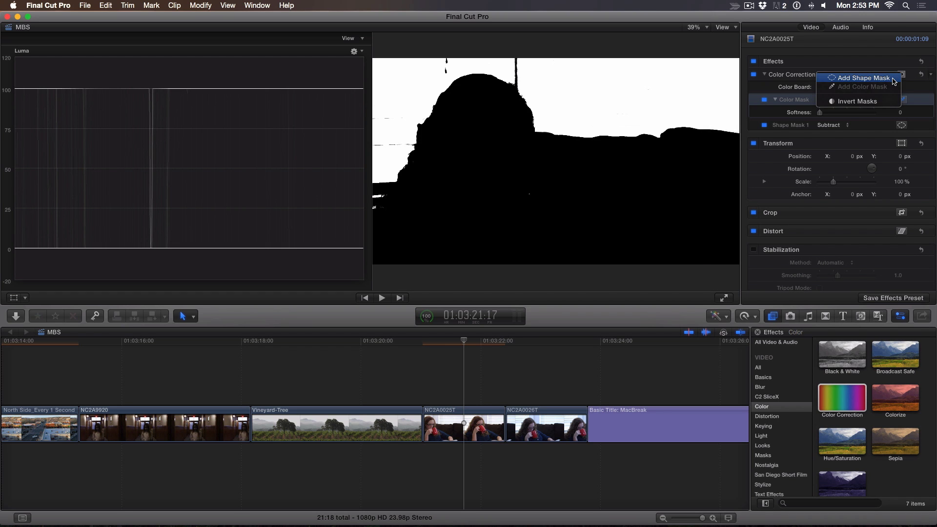
pyautogui.click(893, 78)
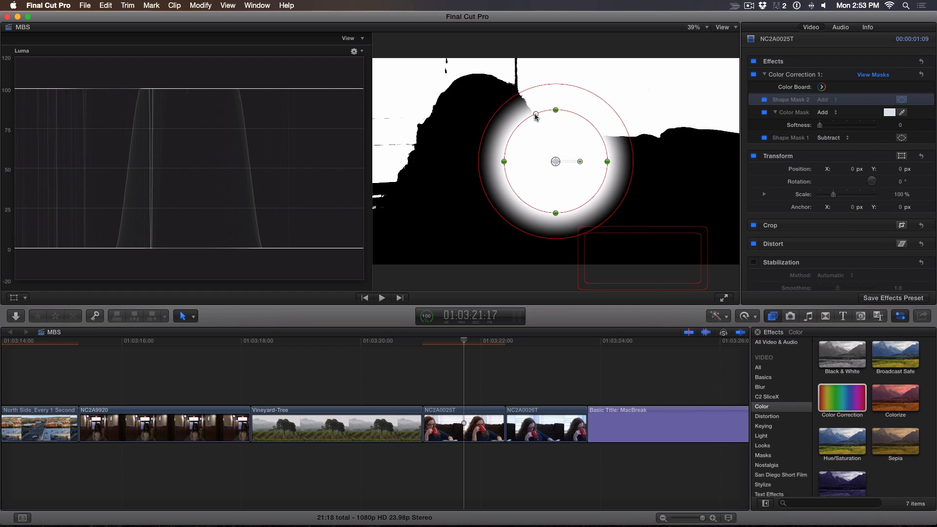
pyautogui.moveTo(536, 115); pyautogui.dragTo(556, 144)
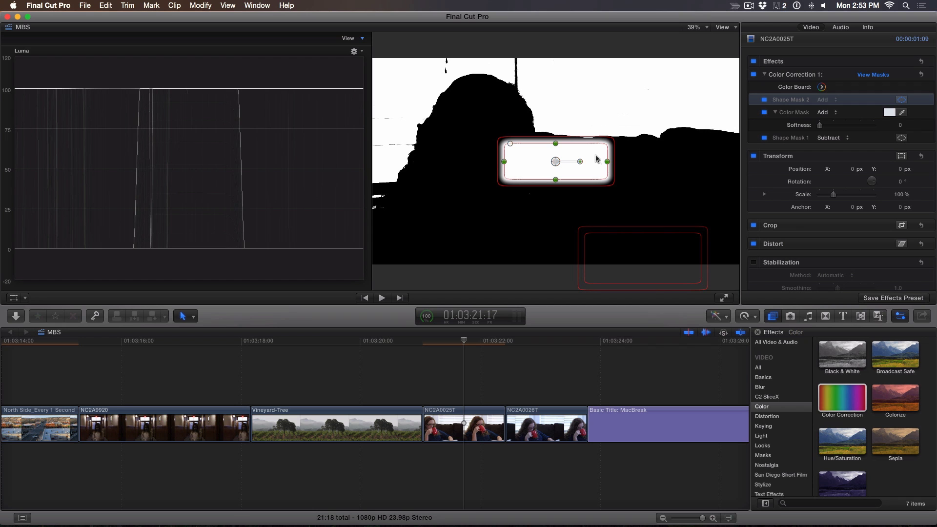
pyautogui.moveTo(604, 164); pyautogui.dragTo(420, 201)
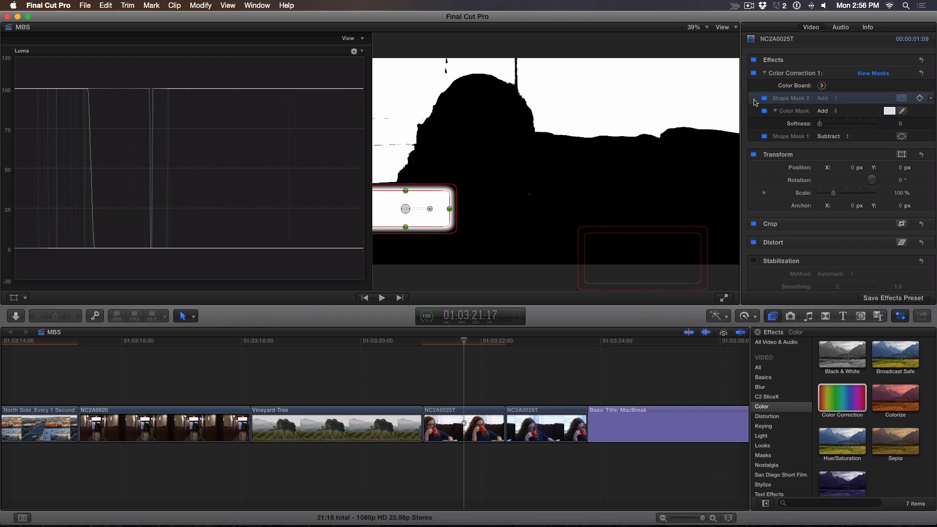
pyautogui.moveTo(755, 100); pyautogui.dragTo(755, 141)
pyautogui.click(824, 136)
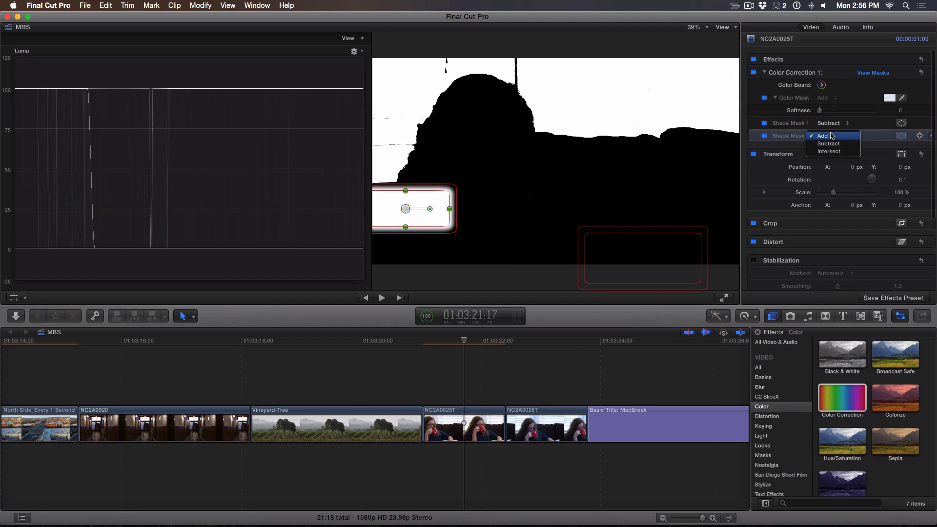
pyautogui.click(829, 140)
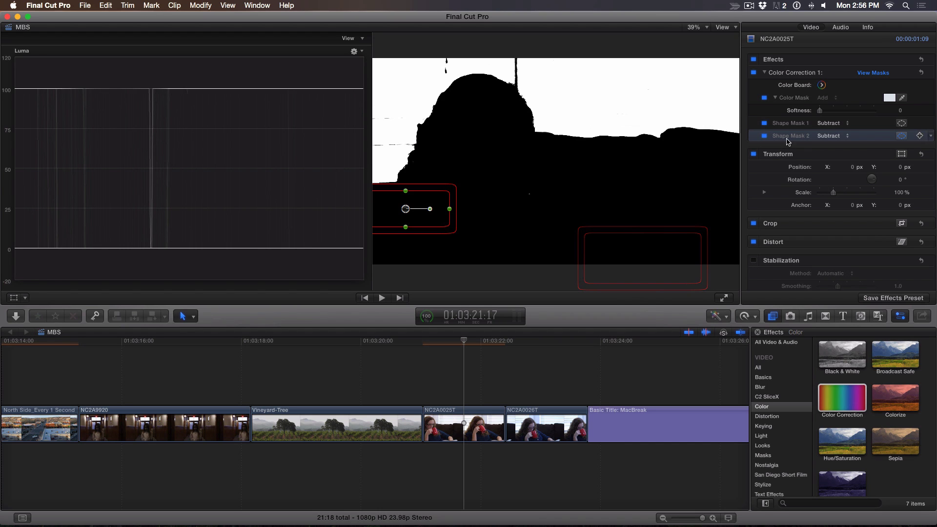
pyautogui.doubleClick(788, 125)
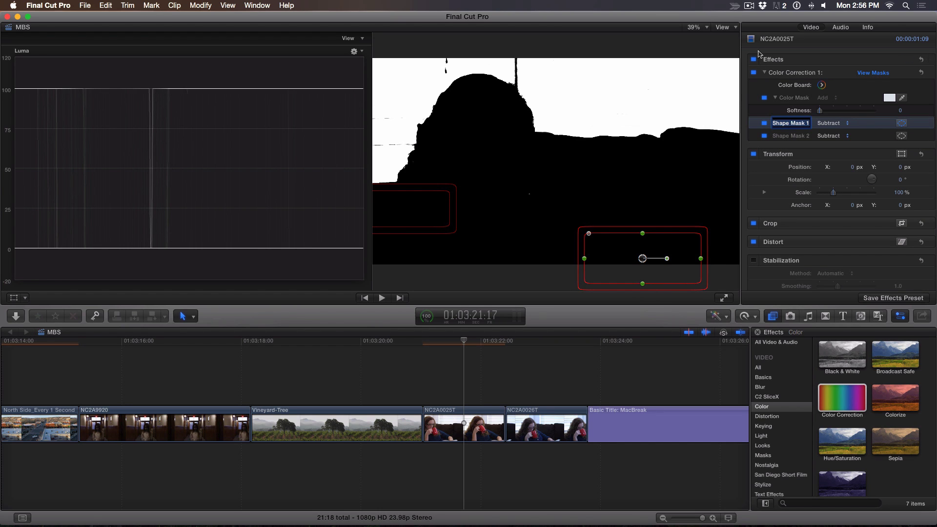
# Rename the shape masks 'Book Mask' and 'Shoulder Mask' and turn off the mask view
pyautogui.write('Book Mask')
pyautogui.press('Return')
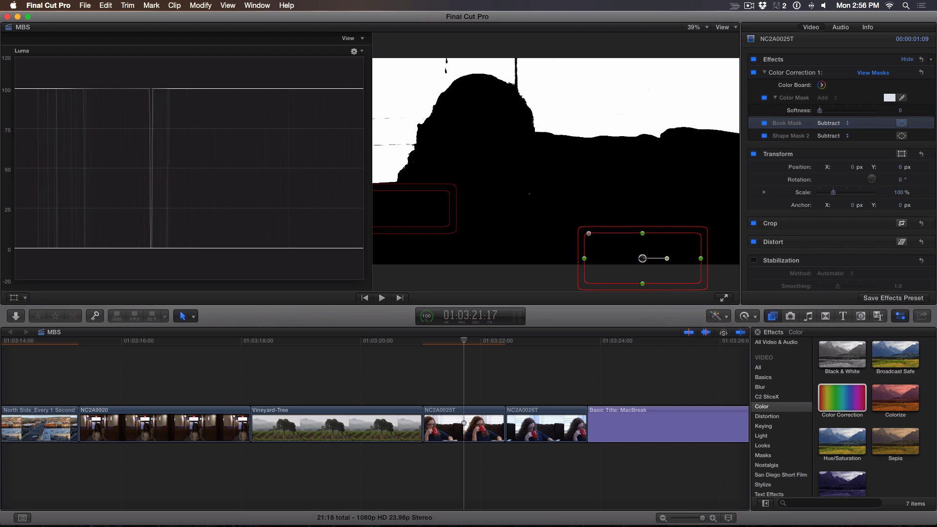
pyautogui.click(796, 139)
pyautogui.click(796, 138)
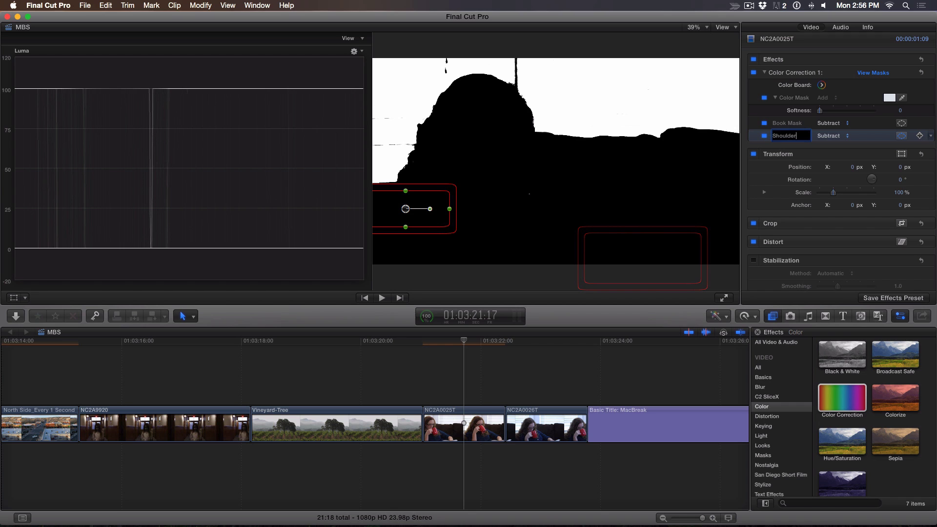
pyautogui.press('Return')
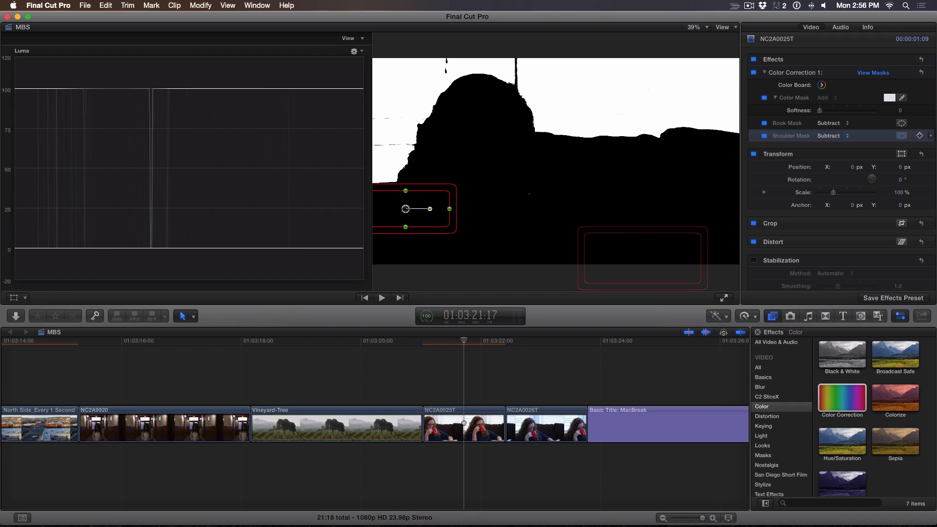
pyautogui.click(872, 73)
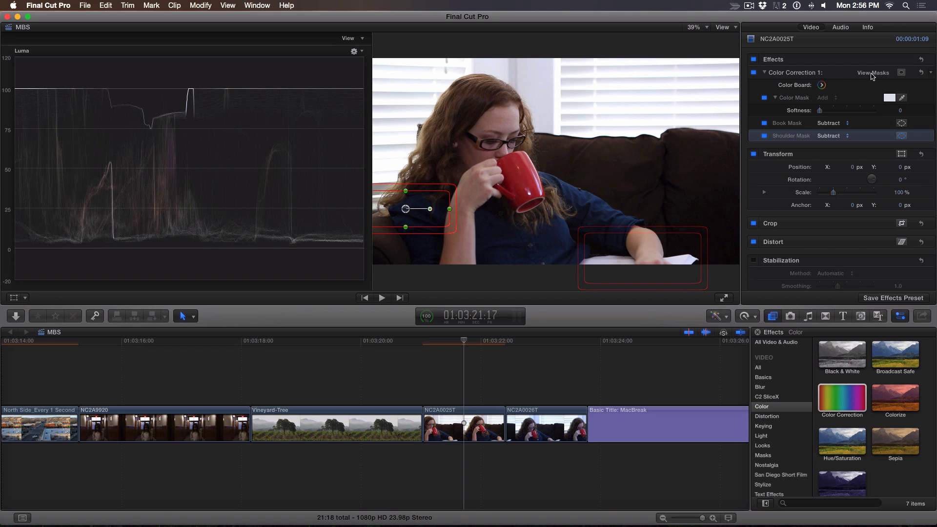
pyautogui.click(822, 85)
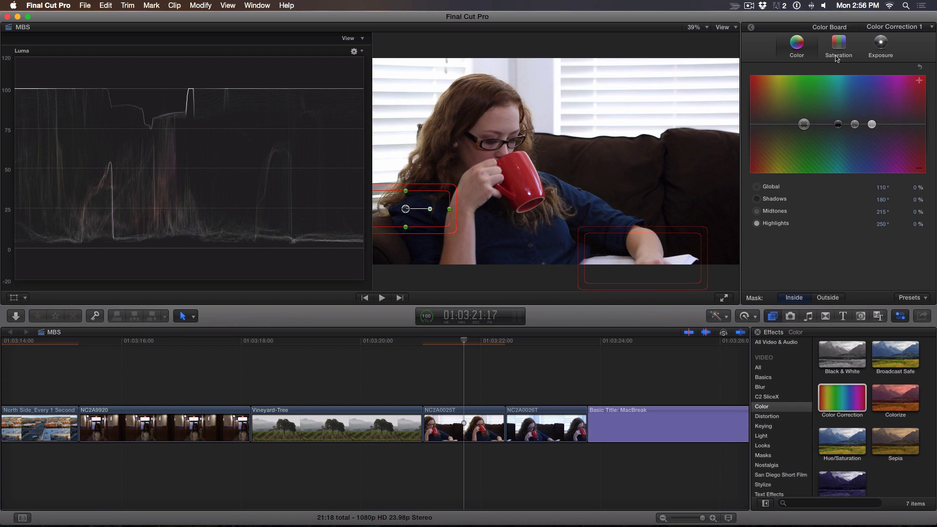
# Lower the Exposure highlights to -14% to darken the masked window
pyautogui.click(879, 47)
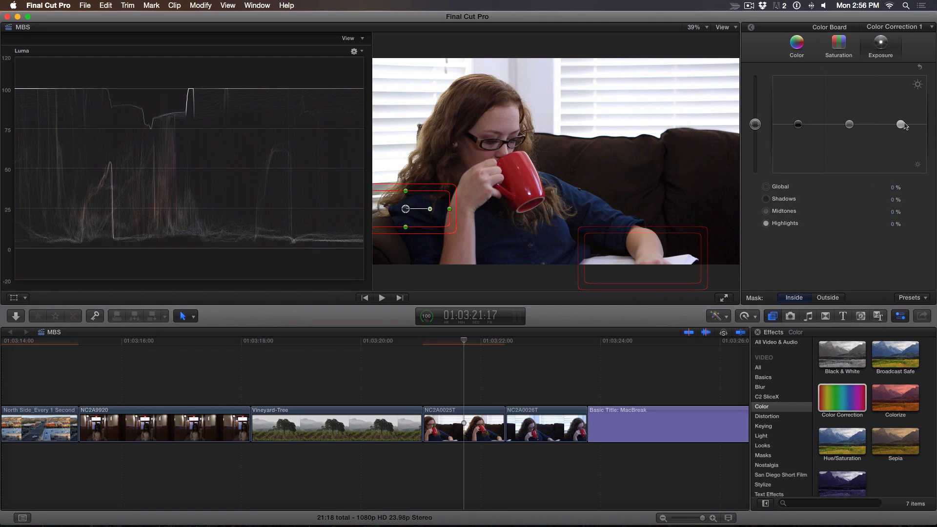
pyautogui.moveTo(901, 127); pyautogui.dragTo(901, 132)
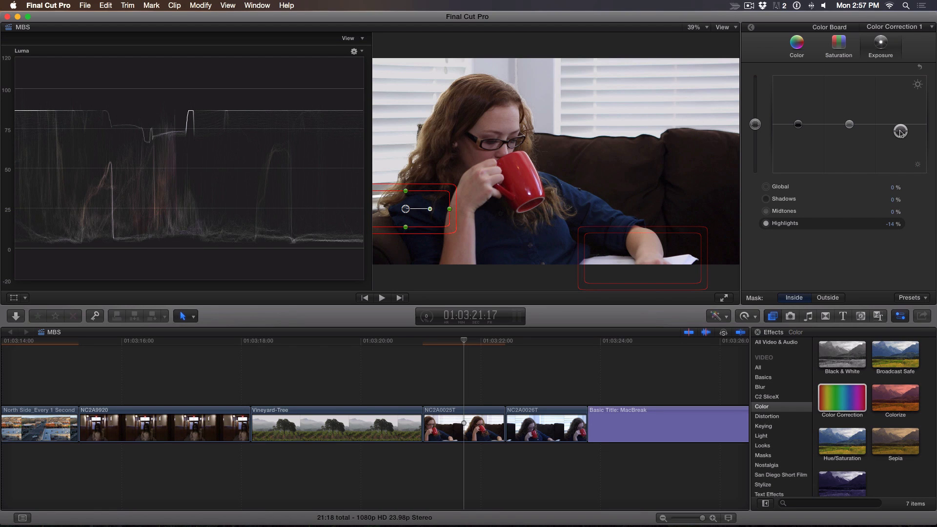
# Warm the masked highlights with an orange tint of 11° at 14%, then return to the inspector
pyautogui.click(796, 46)
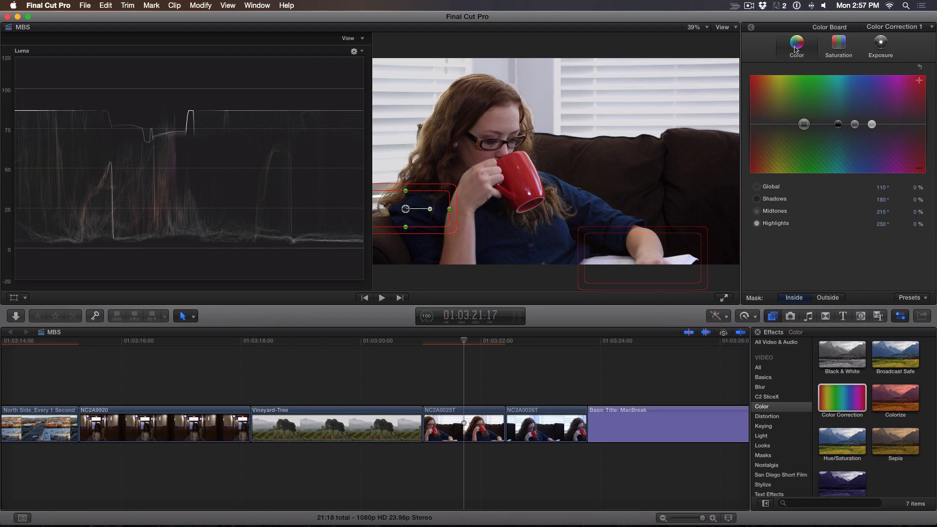
pyautogui.click(871, 124)
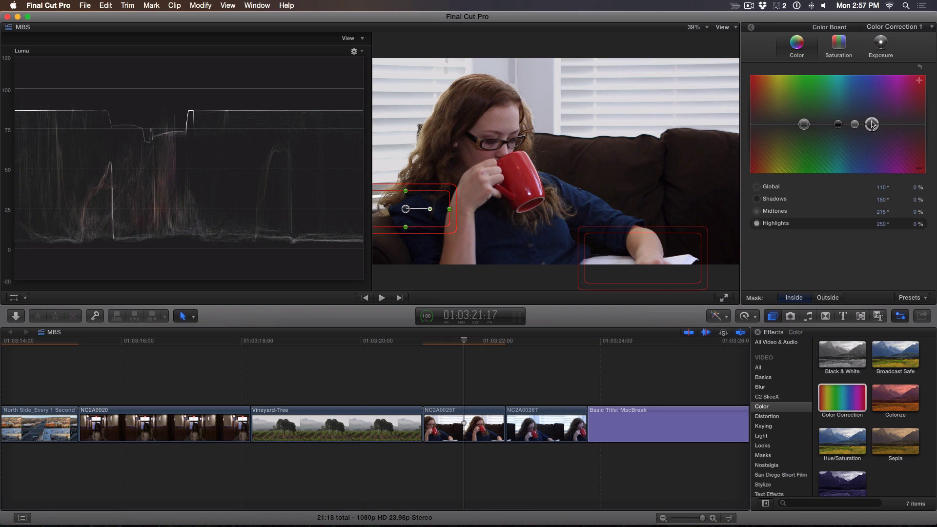
pyautogui.click(865, 141)
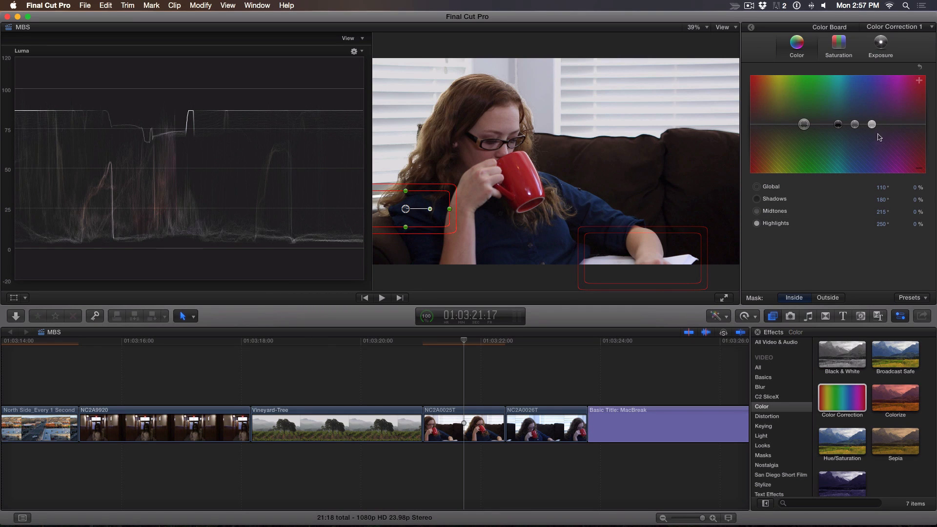
pyautogui.moveTo(871, 124); pyautogui.dragTo(754, 118)
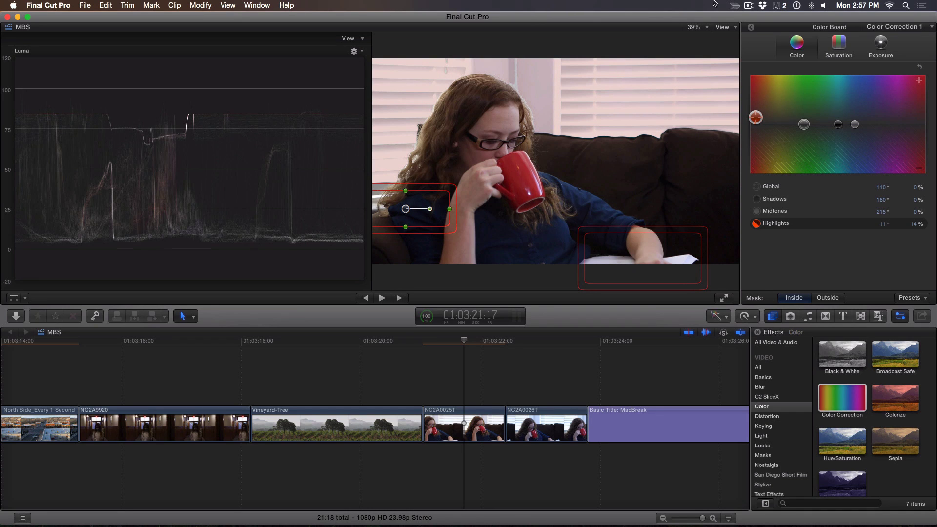
pyautogui.click(750, 28)
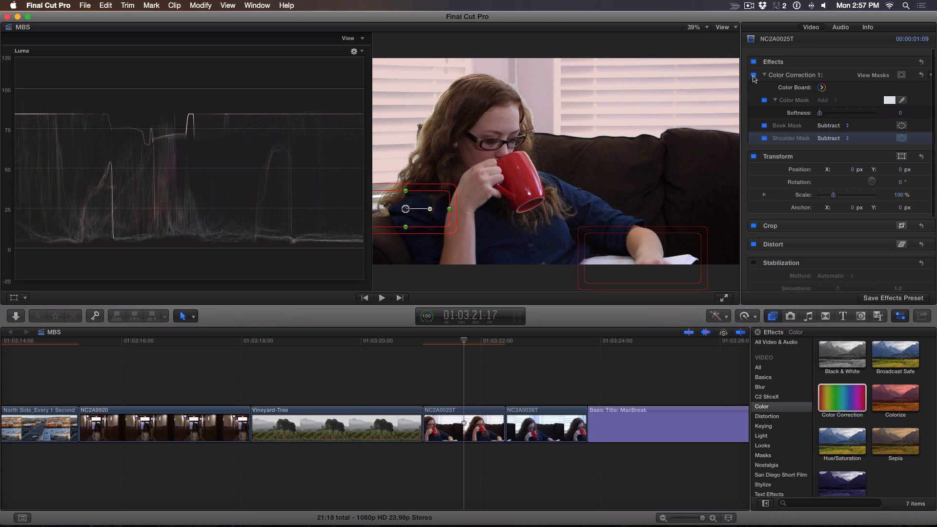
pyautogui.click(753, 76)
pyautogui.click(753, 76)
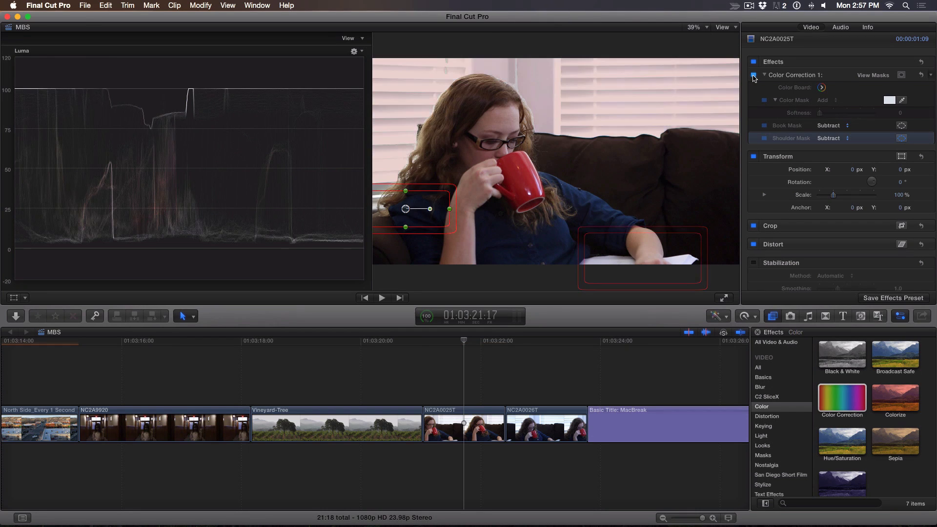
pyautogui.click(754, 76)
pyautogui.click(754, 76)
pyautogui.click(753, 76)
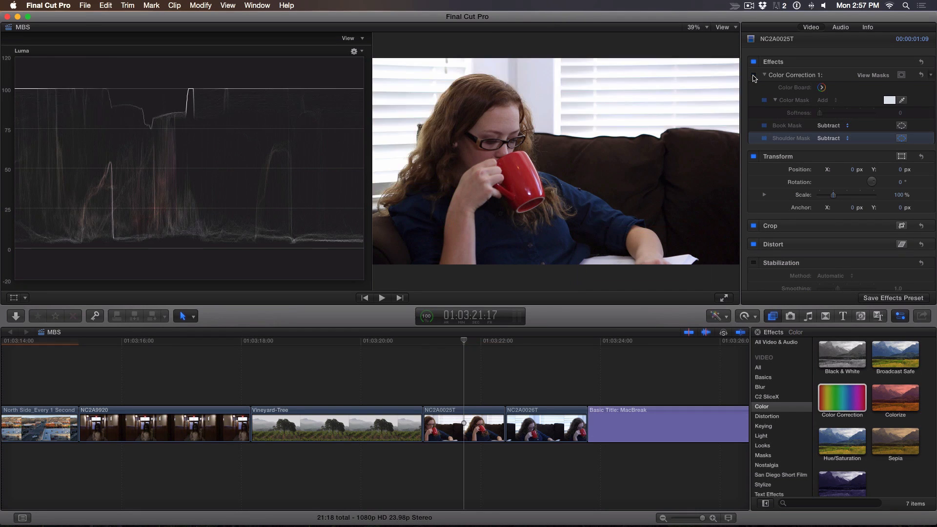
pyautogui.click(753, 76)
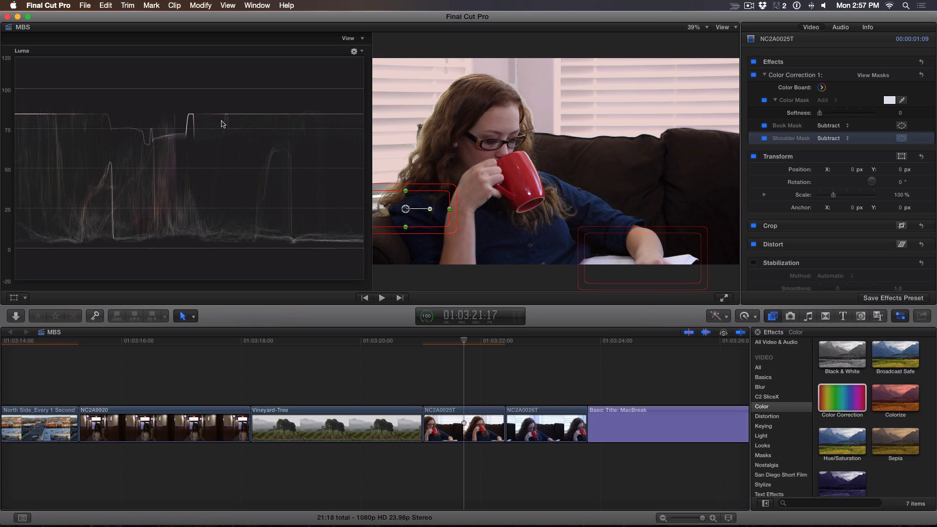